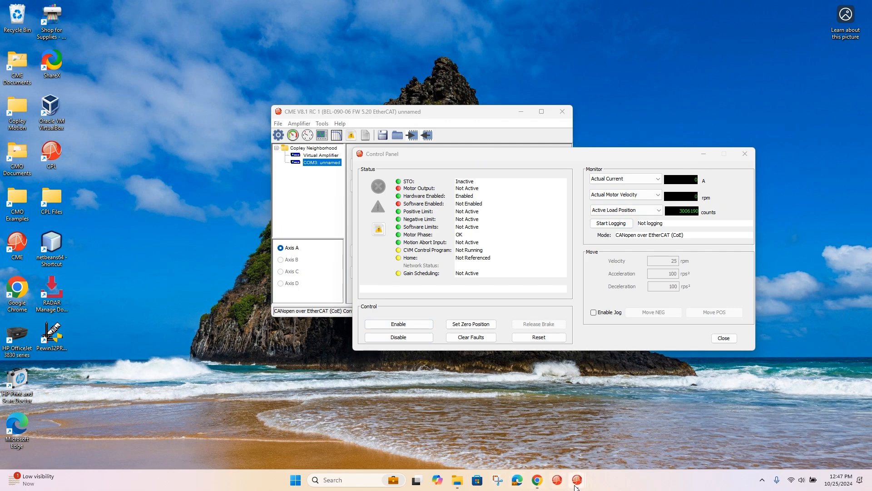
Switch to Chrome and review the Plus Drives firmware entry in the Copley ESI file generator.
click(542, 484)
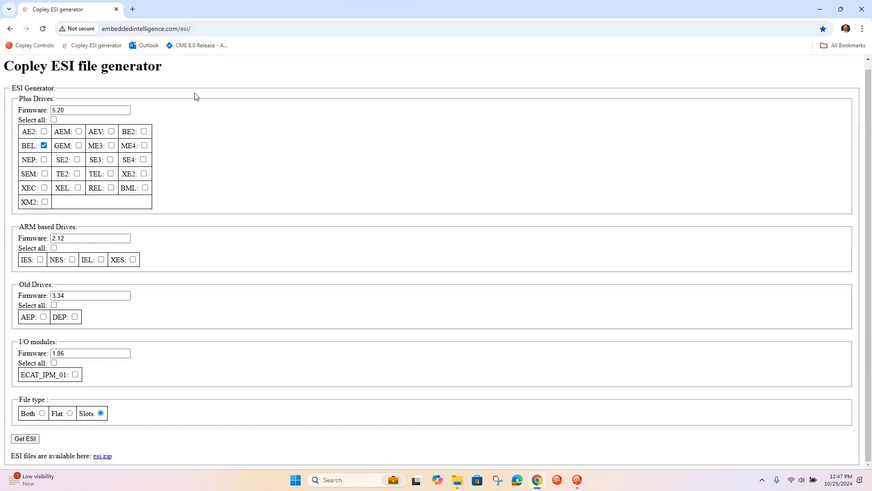
click(88, 110)
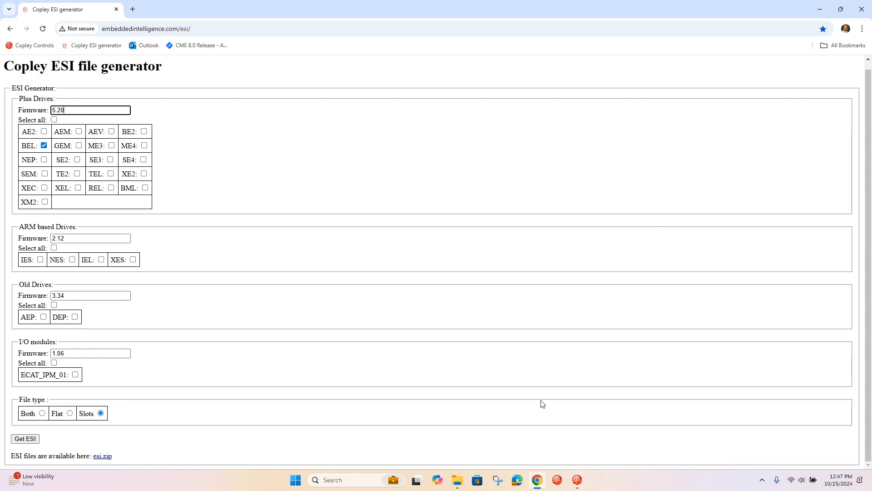
Show the full path of the TwinCAT EtherCAT folder in File Explorer, C:\TwinCAT\3.1\Config\Io\EtherCAT, and minimise the open windows.
click(457, 480)
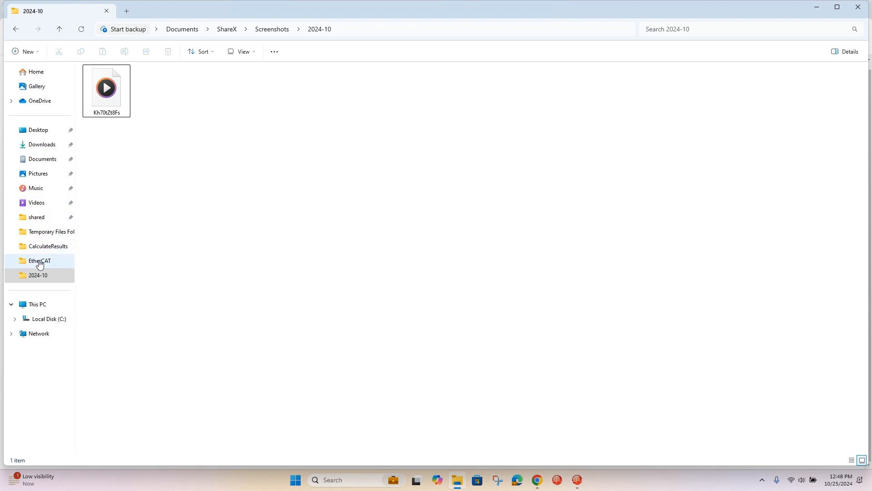
click(35, 265)
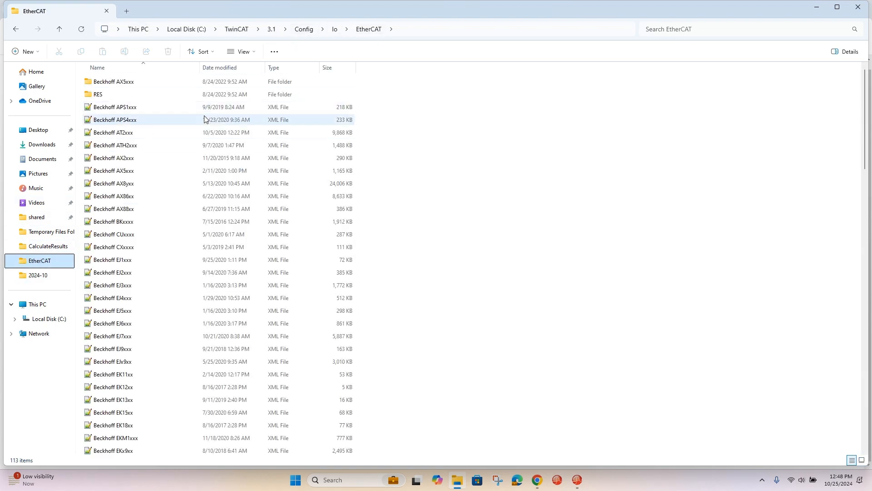
click(422, 30)
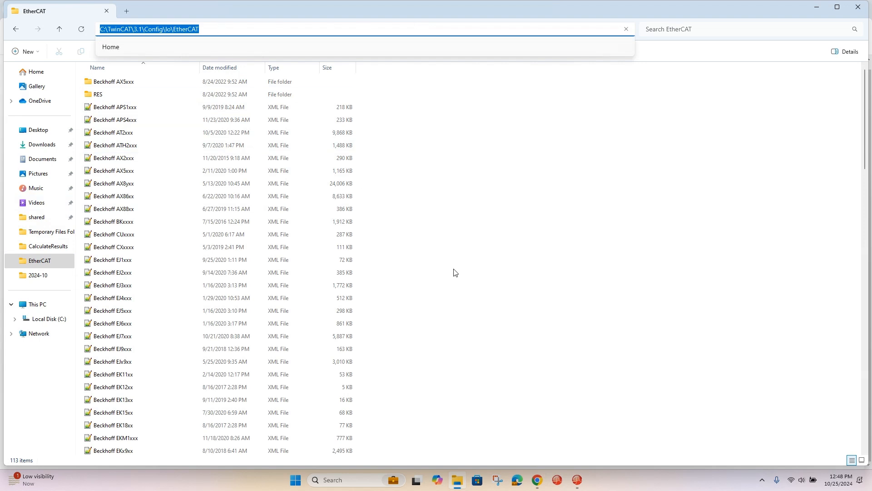
click(809, 10)
click(815, 10)
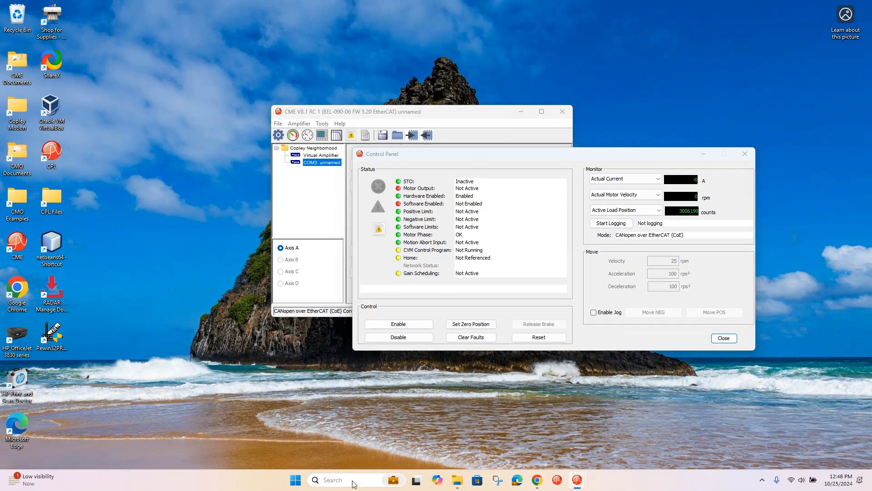
Launch TcXaeShell and create a TwinCAT XAE Project (XML format) named TwinCAT Project2.
click(327, 479)
click(357, 298)
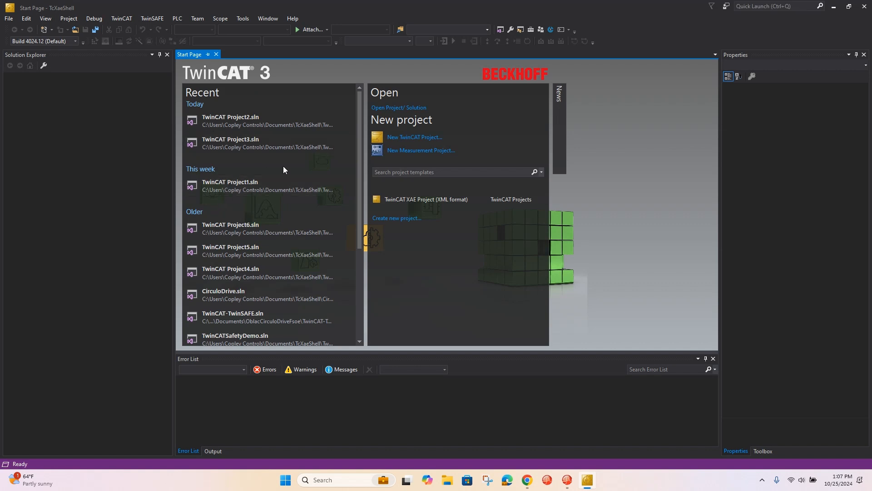
click(414, 203)
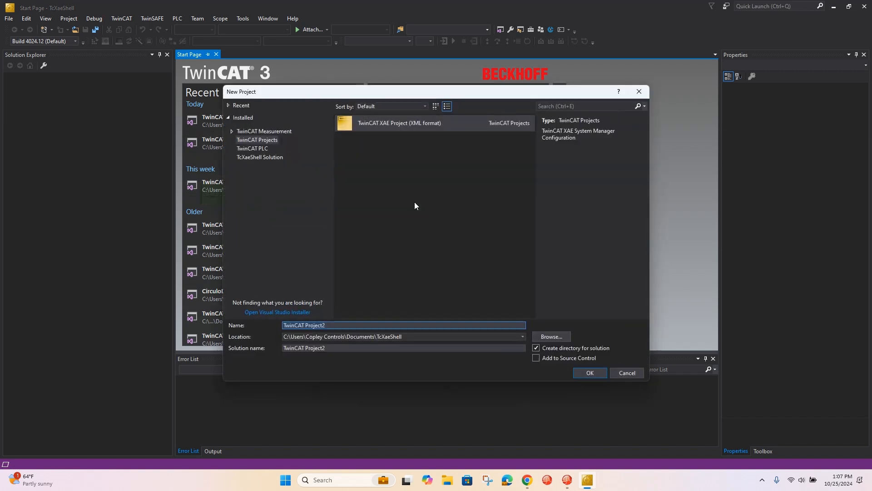
click(588, 373)
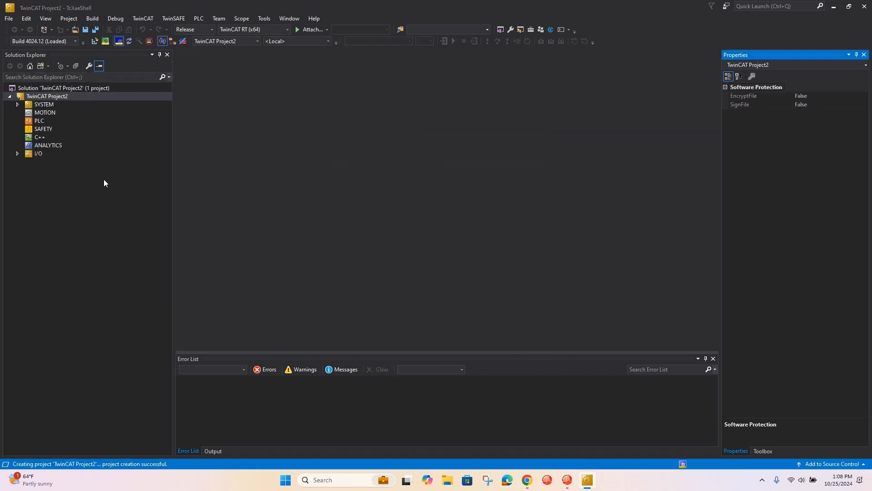
Scan the project's I/O for devices and add only Device 3 (EtherCAT).
click(17, 154)
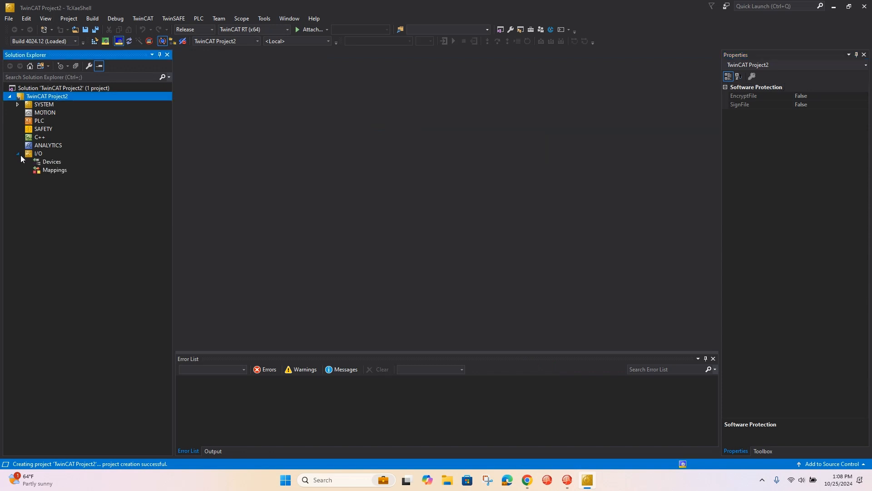
click(48, 164)
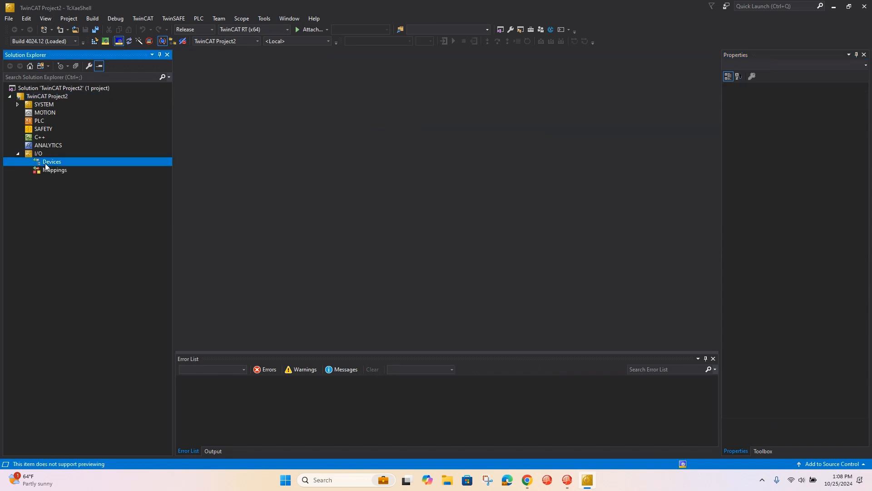
right_click(58, 164)
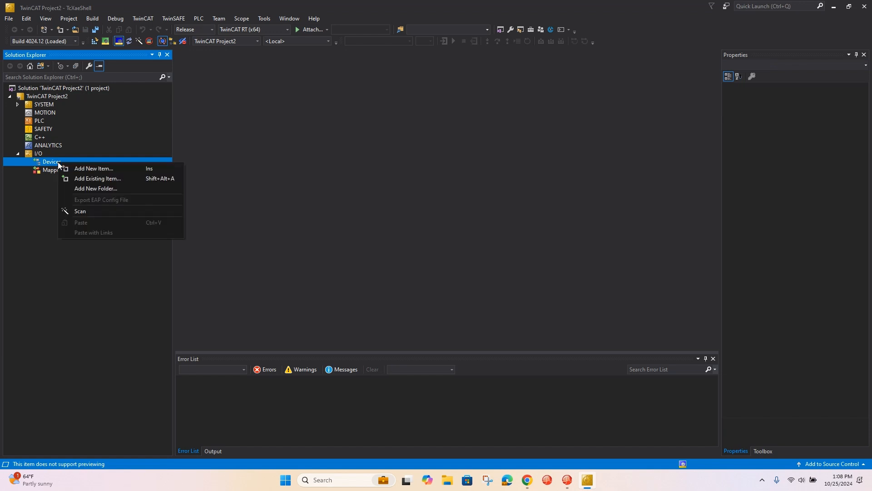
click(97, 212)
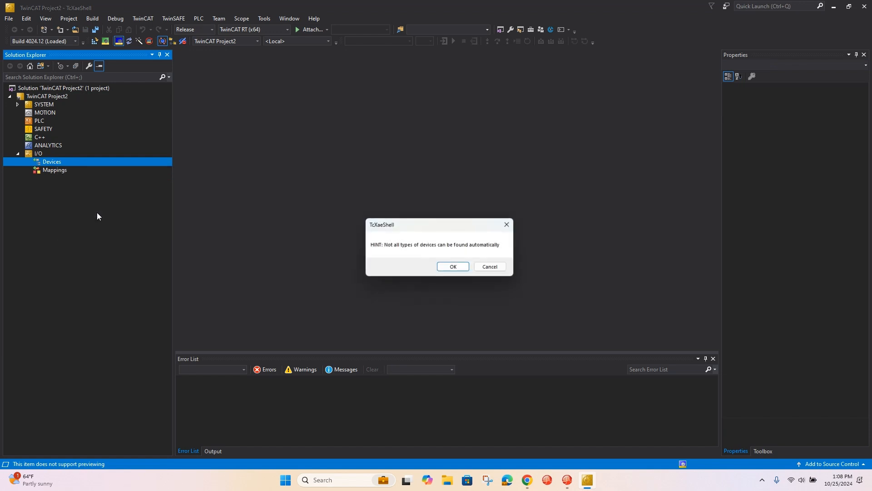
click(451, 269)
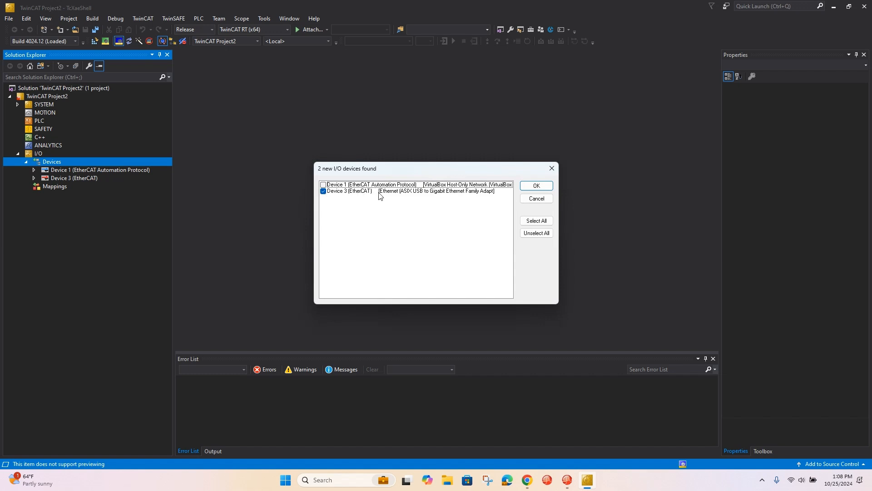
click(535, 187)
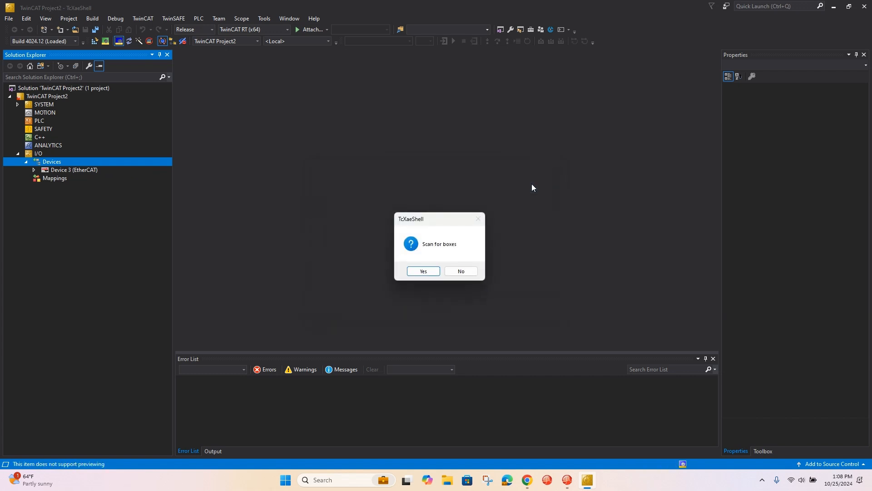
Scan for boxes with the drive's linked axis appended to an NC configuration, and activate Free Run.
click(422, 272)
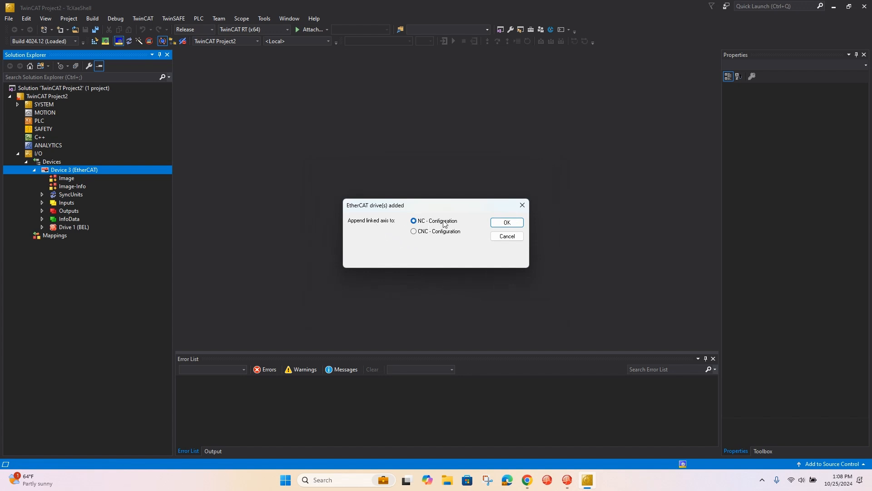
click(503, 222)
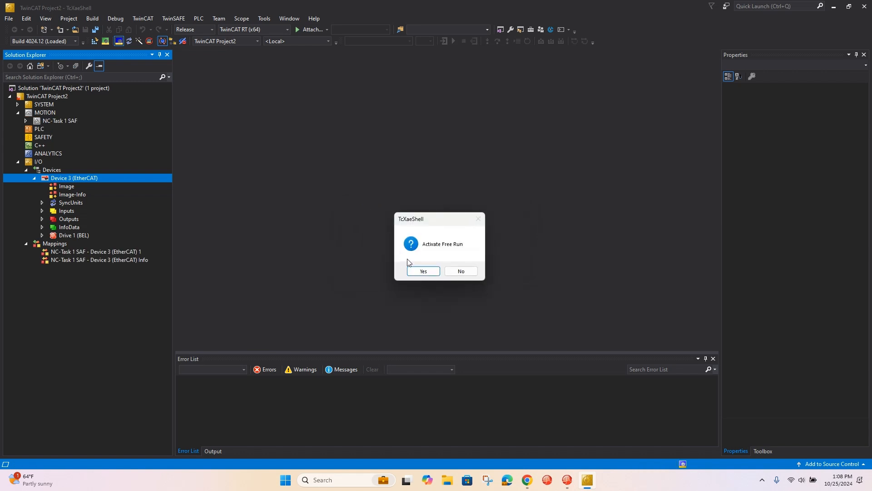
click(420, 271)
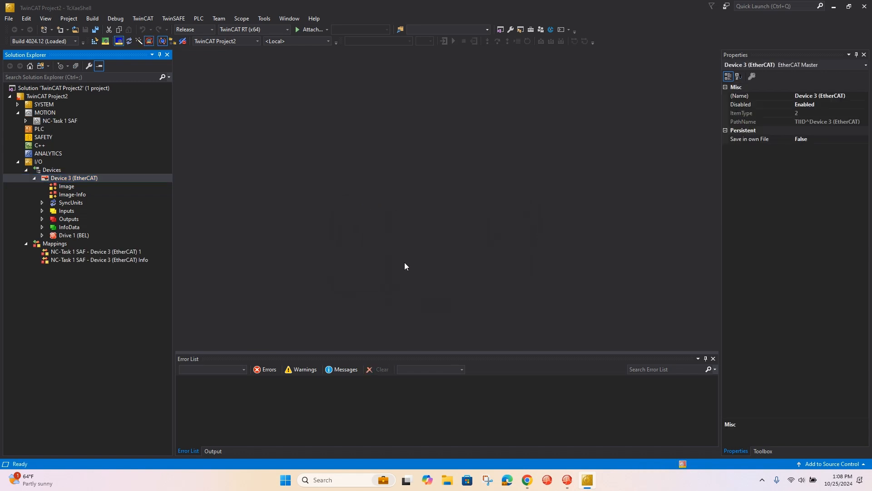
Examine the modules under Drive 1 (BEL) and the online view of Axis 1 in NC-Task 1 SAF.
click(42, 236)
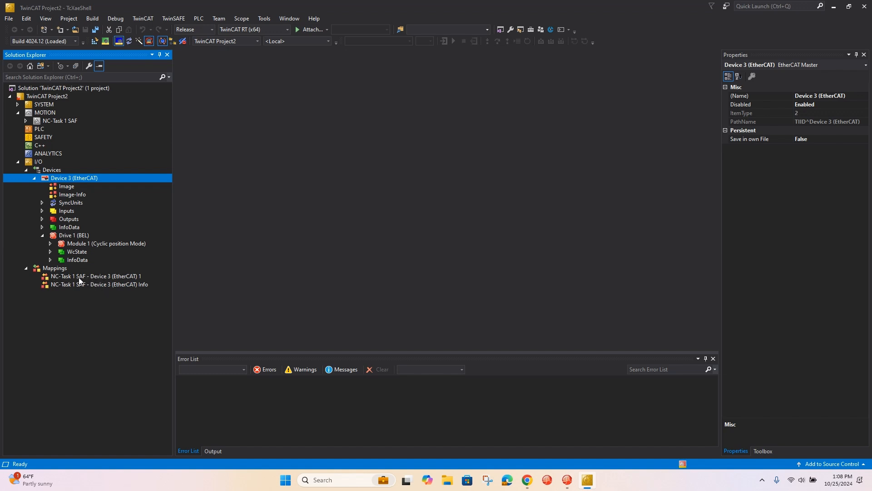
click(50, 121)
click(25, 121)
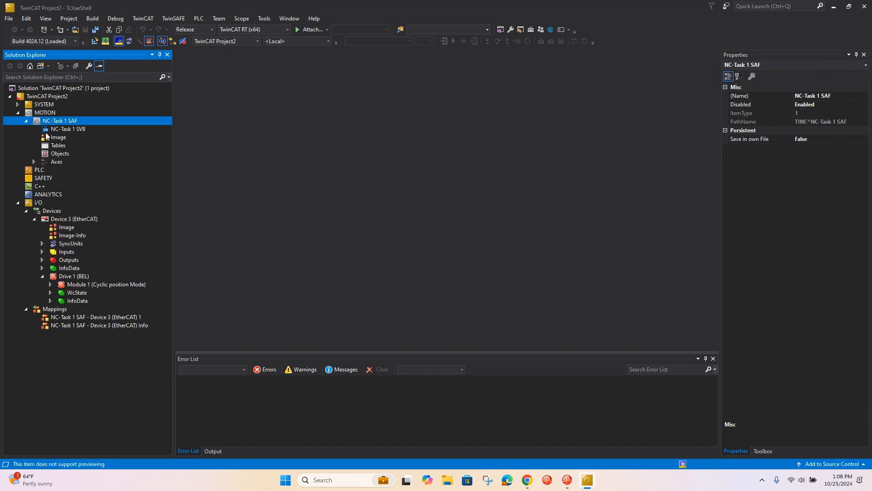
click(35, 162)
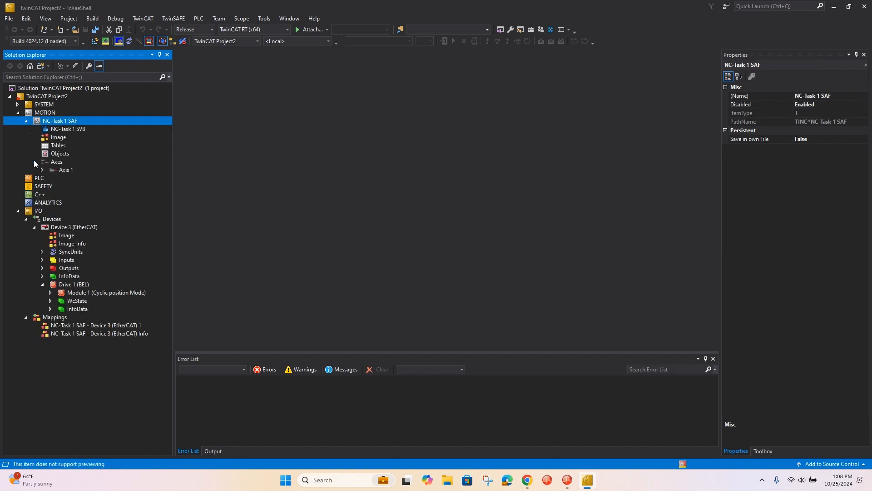
click(65, 170)
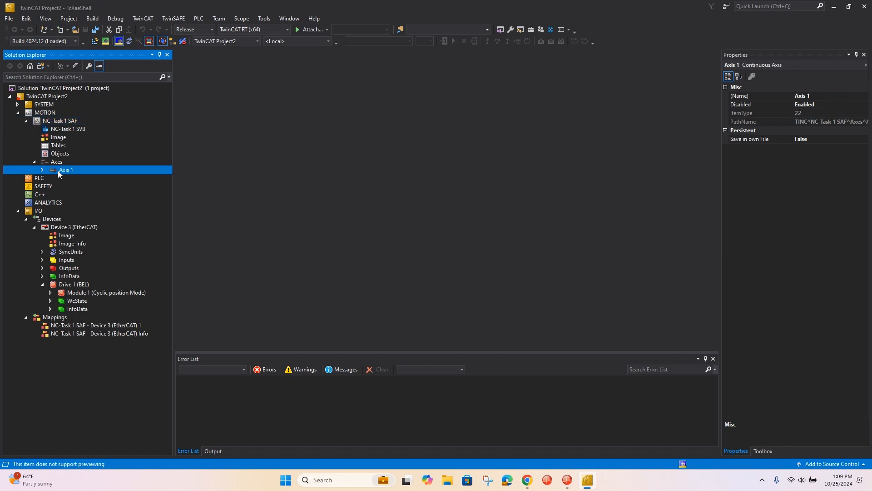
double_click(65, 170)
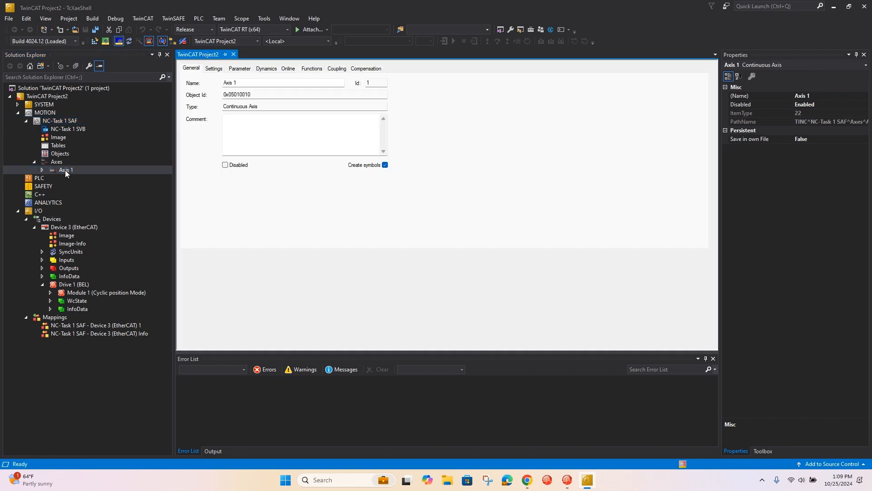
click(66, 171)
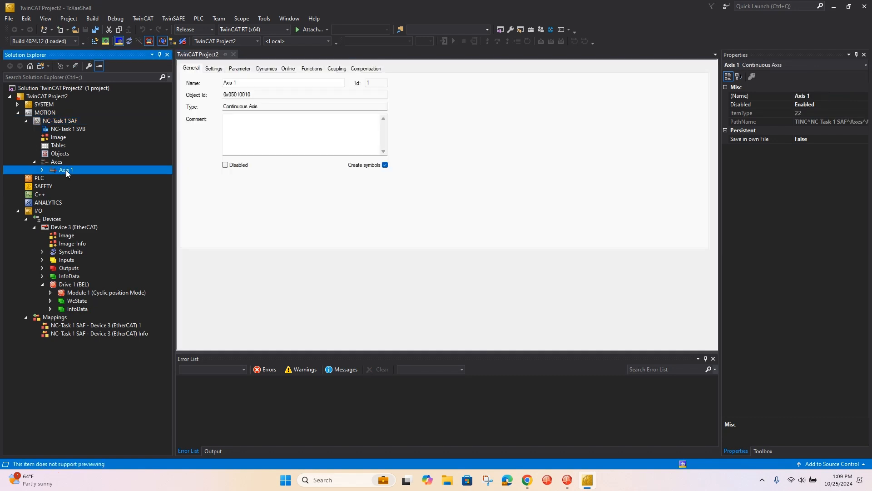
click(288, 69)
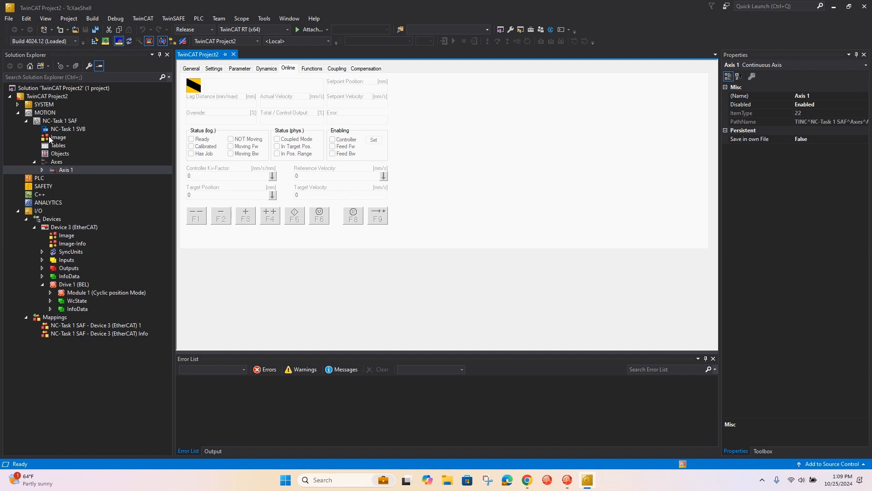
Remove NC-Task 1 SAF from the motion configuration and reload the I/O devices.
click(27, 121)
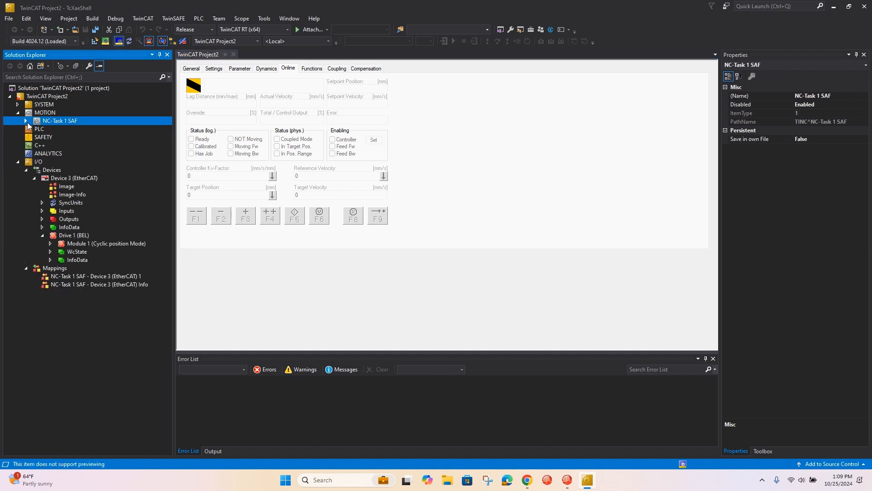
right_click(51, 121)
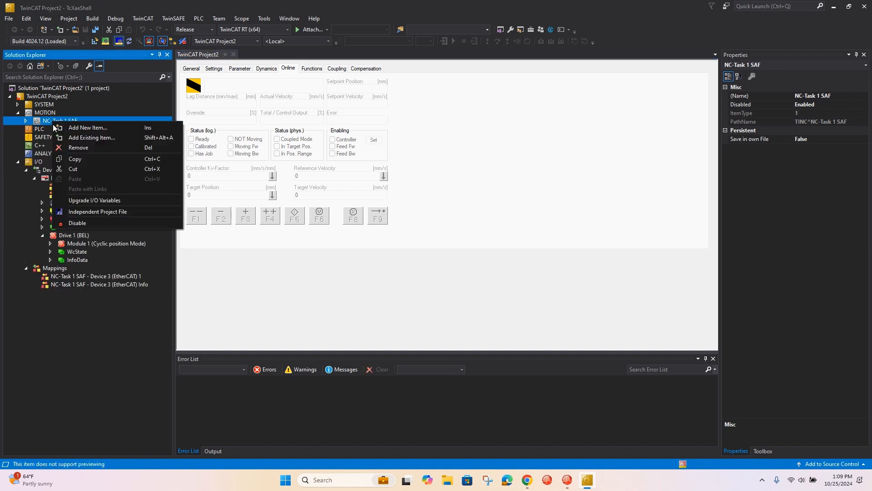
click(78, 148)
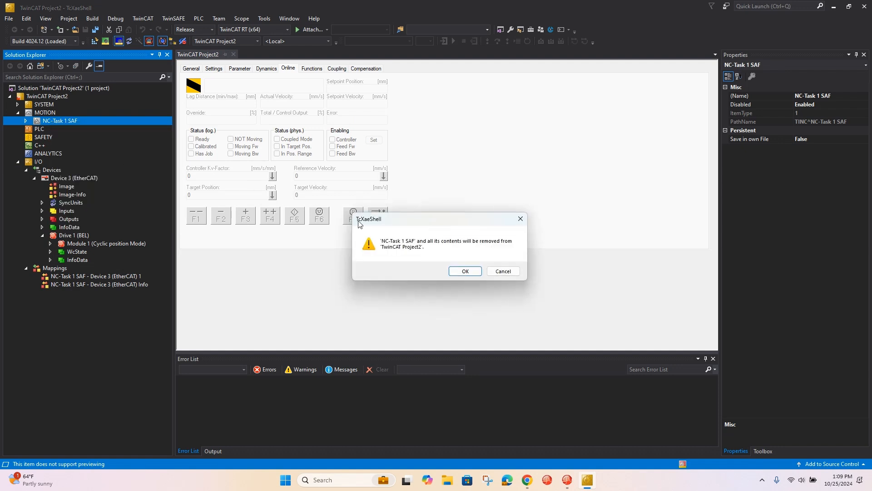
click(452, 275)
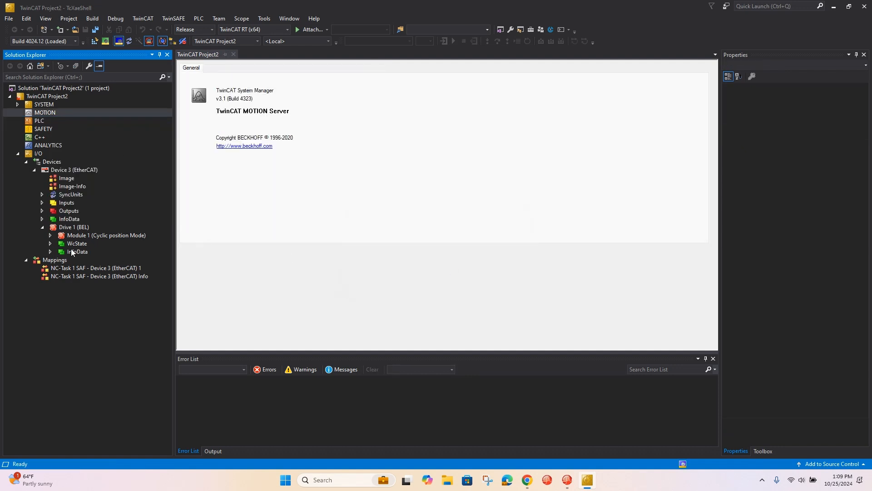
click(130, 42)
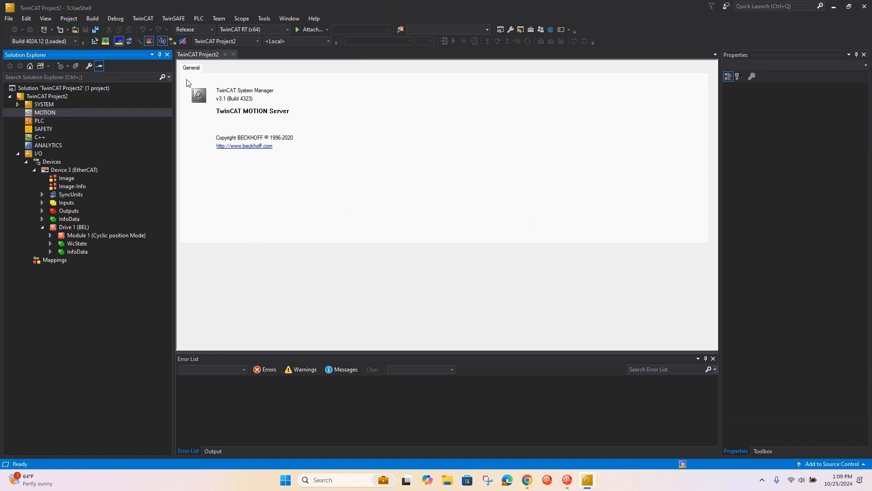
Add an NC/PTP NCI Configuration named NC-Task 1 to the project's motion configuration.
right_click(46, 113)
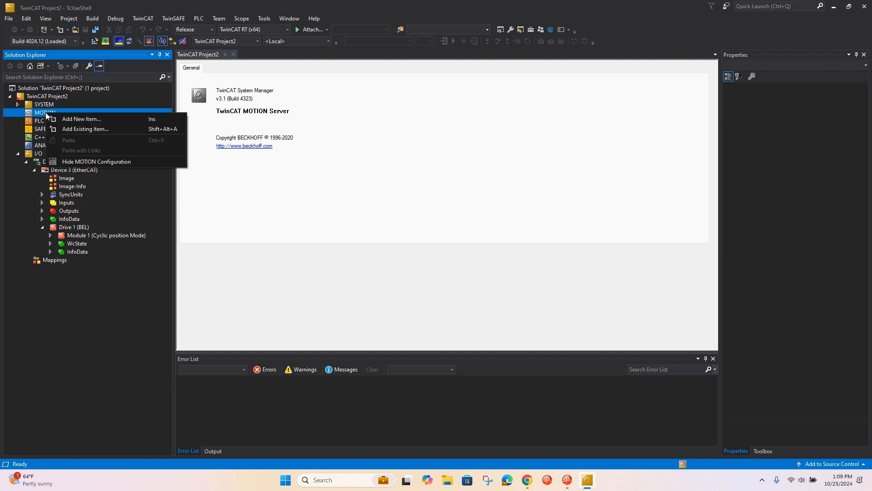
click(63, 119)
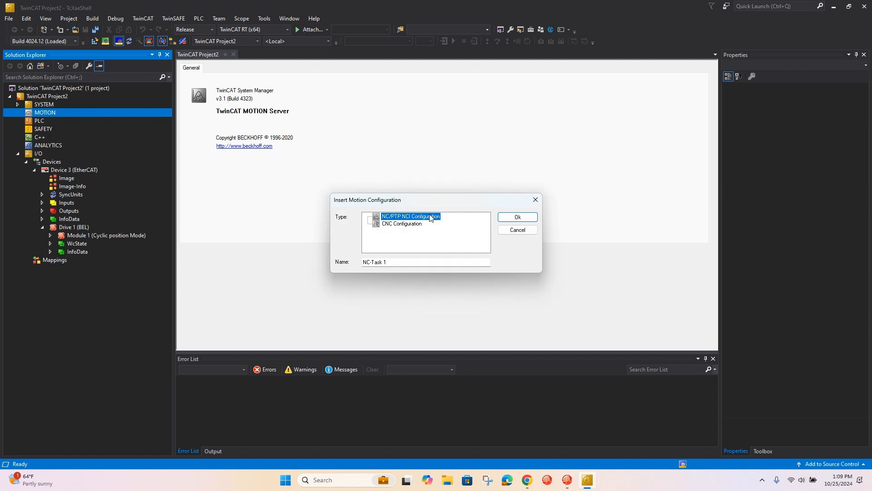
click(509, 219)
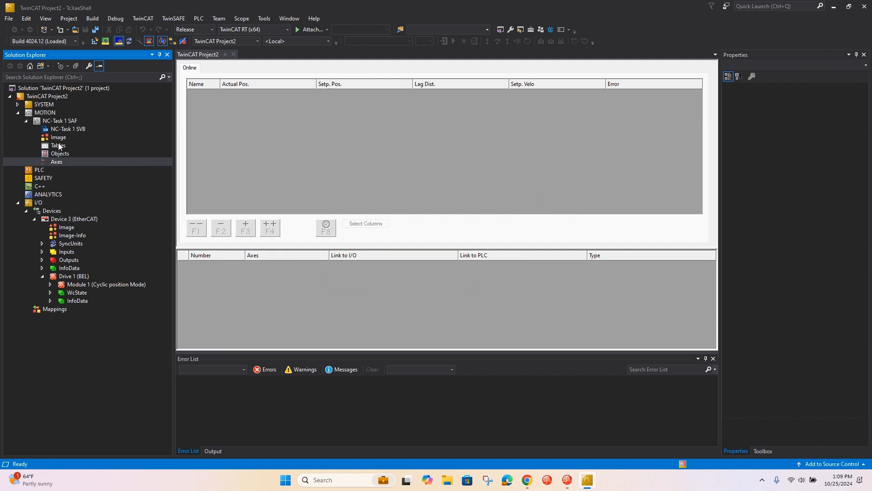
Add a continuous axis named Axis 1 with default parameters to the Axes of NC-Task 1 SAF.
right_click(60, 164)
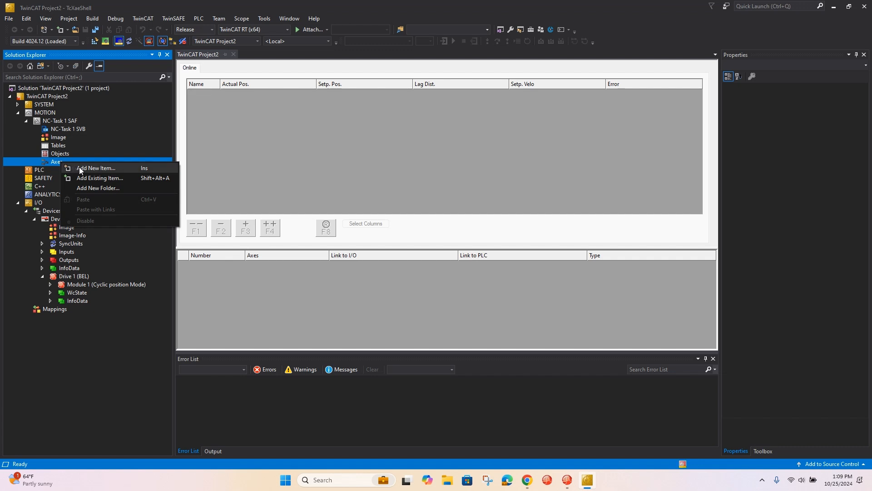
click(64, 129)
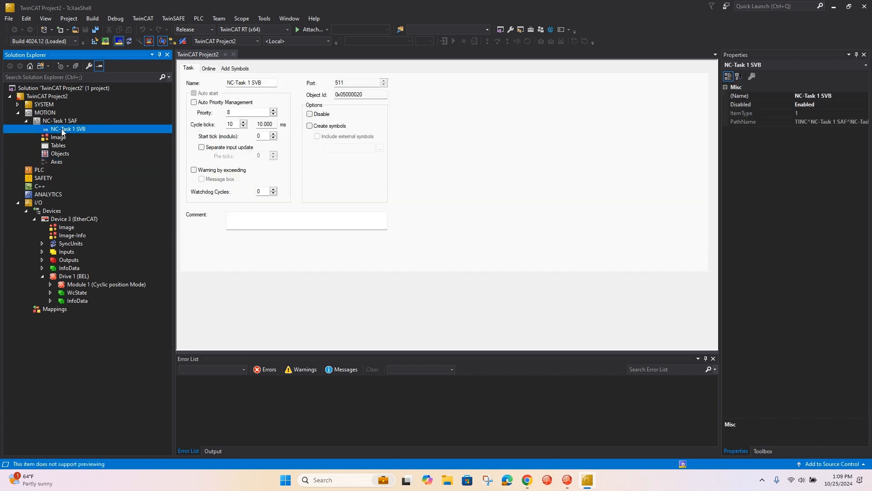
click(58, 164)
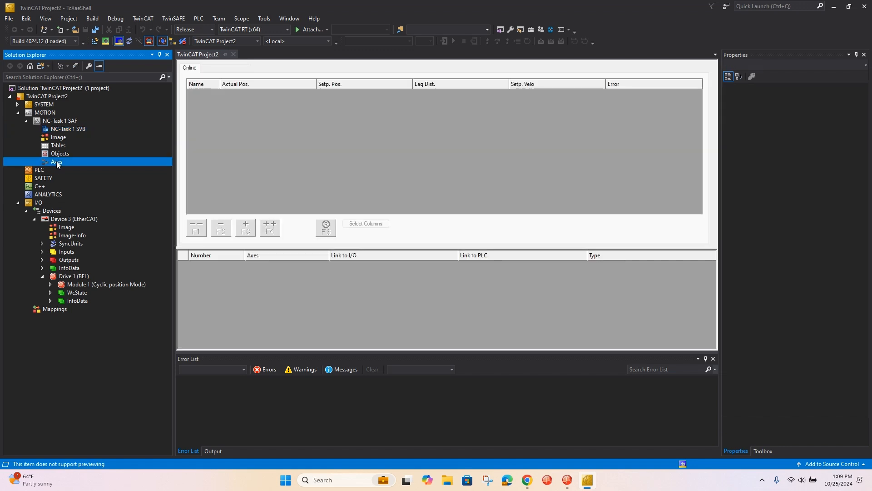
right_click(57, 164)
click(93, 168)
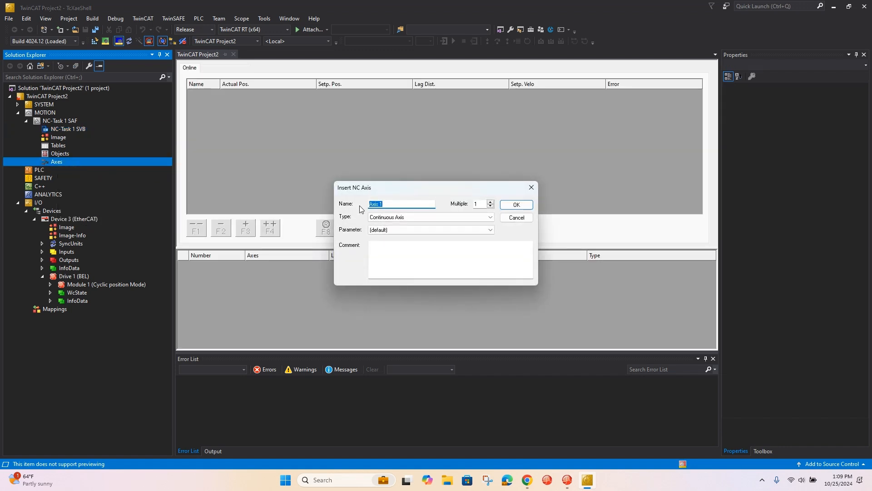
click(485, 217)
click(454, 229)
click(483, 230)
click(500, 233)
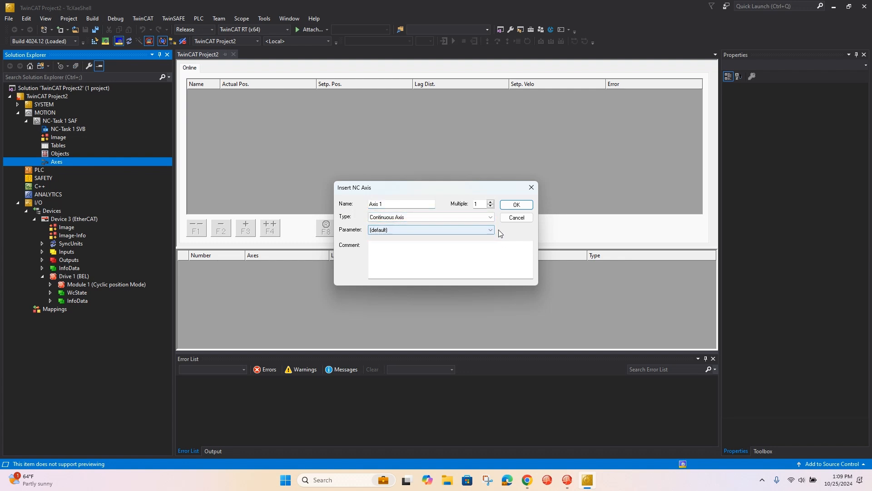
click(512, 209)
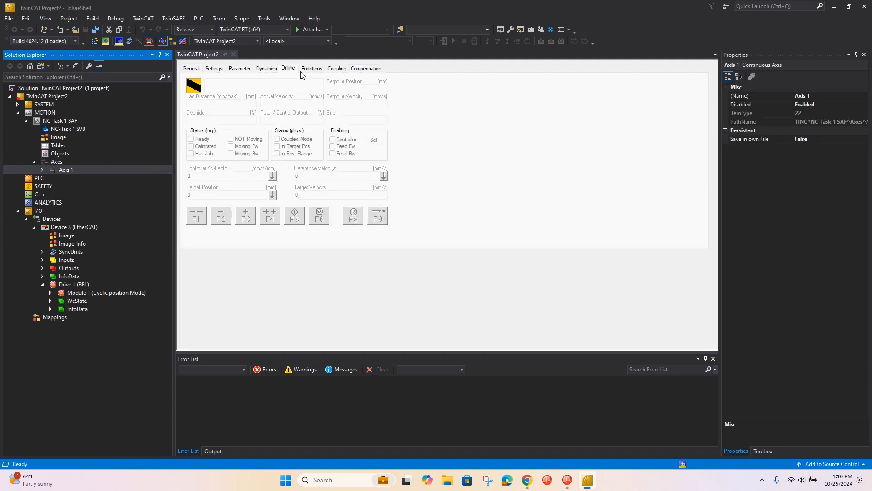
Link Axis 1 to the I/O of Drive 1 (BEL), the CANopen DS402, EtherCAT CoE entry.
click(213, 69)
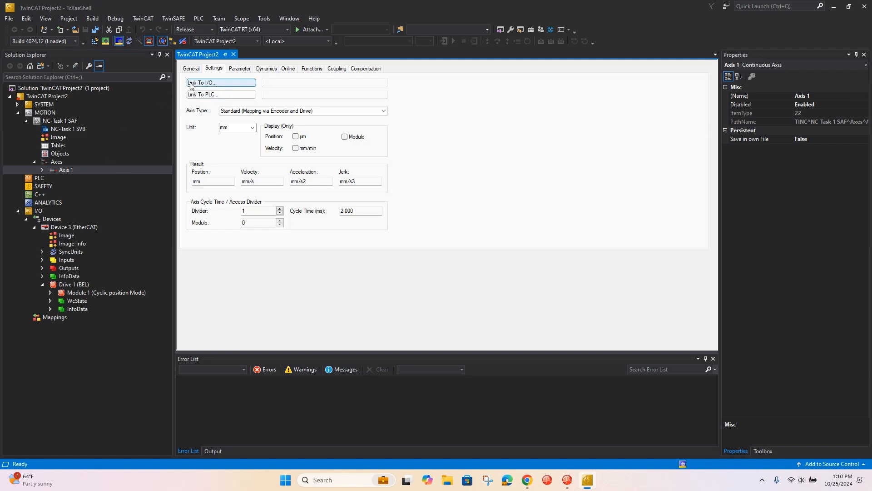
click(216, 85)
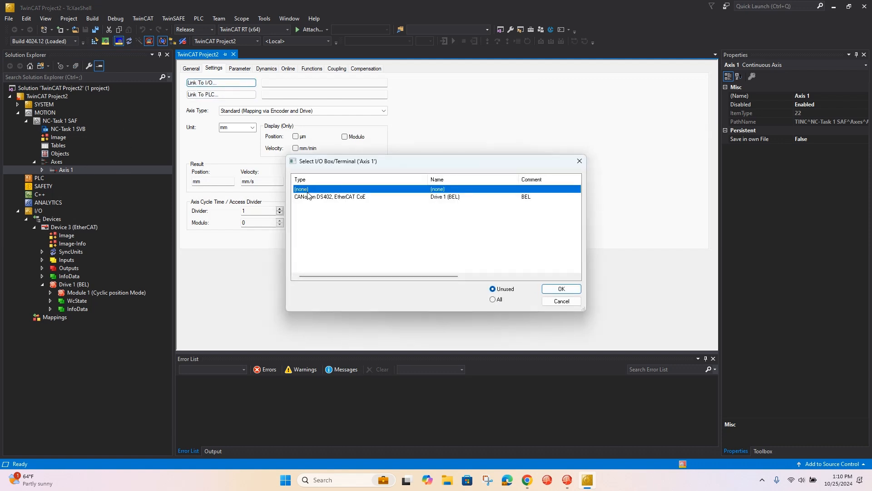
click(338, 198)
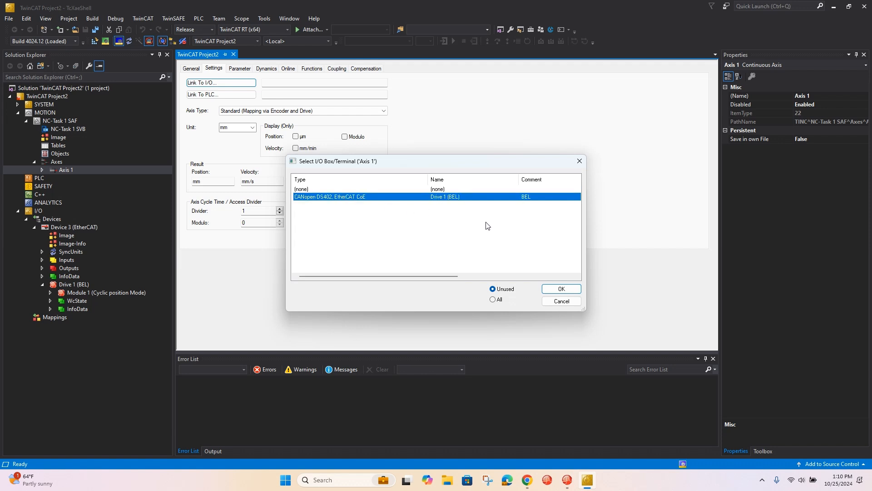
click(560, 289)
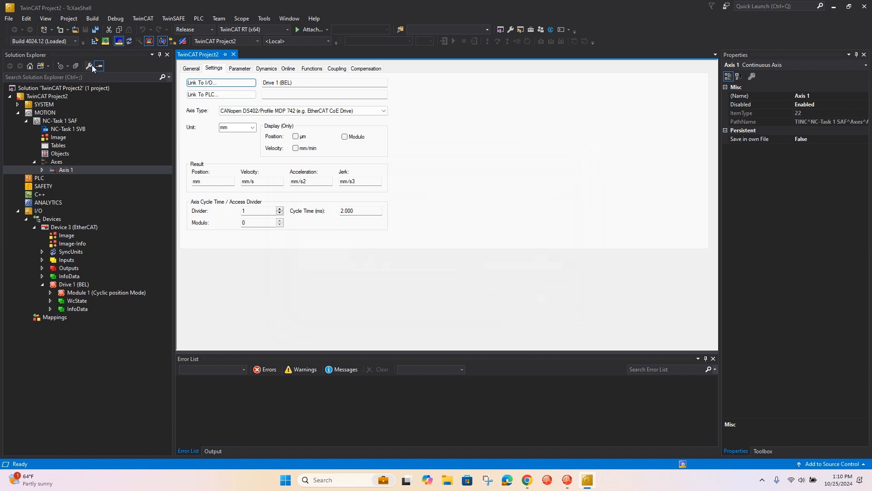
Save the project and rebuild the solution.
click(96, 30)
click(92, 19)
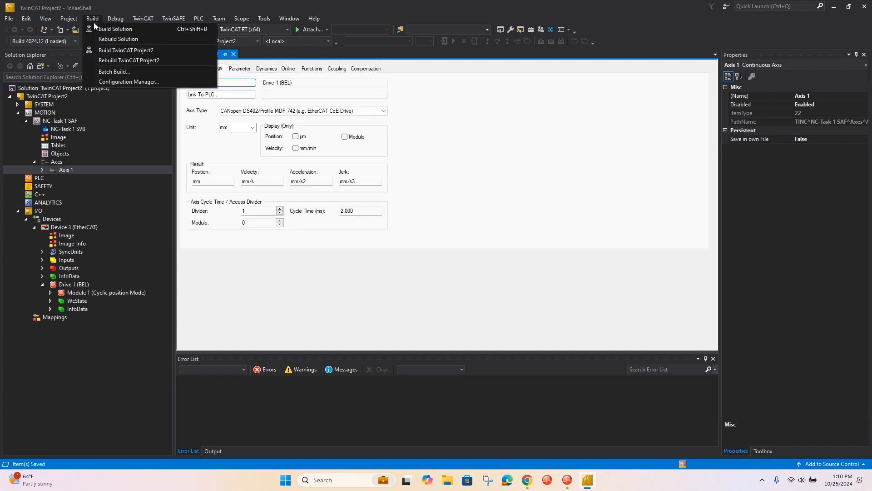
click(113, 39)
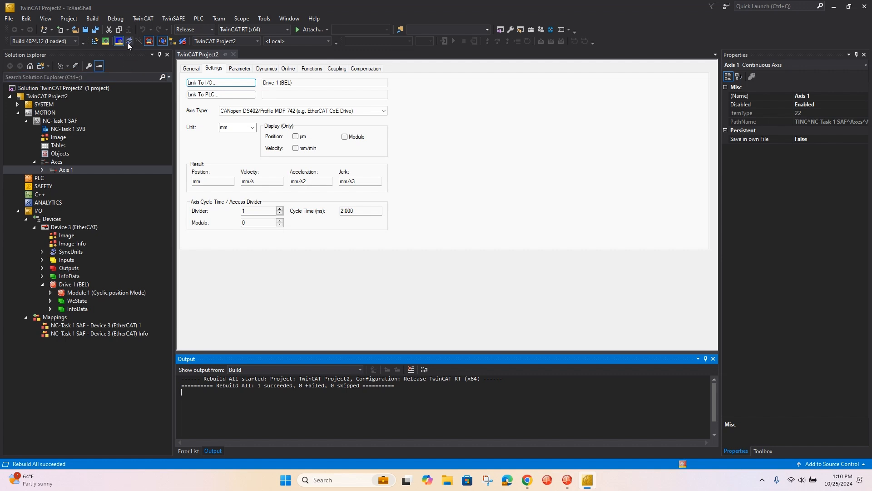
Activate TwinCAT Project2's configuration on the local target and restart TwinCAT in Run Mode.
click(94, 40)
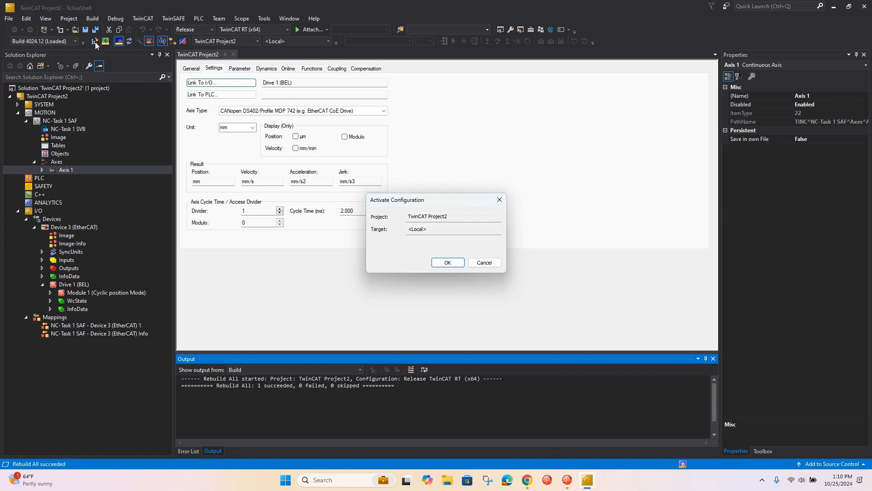
click(444, 263)
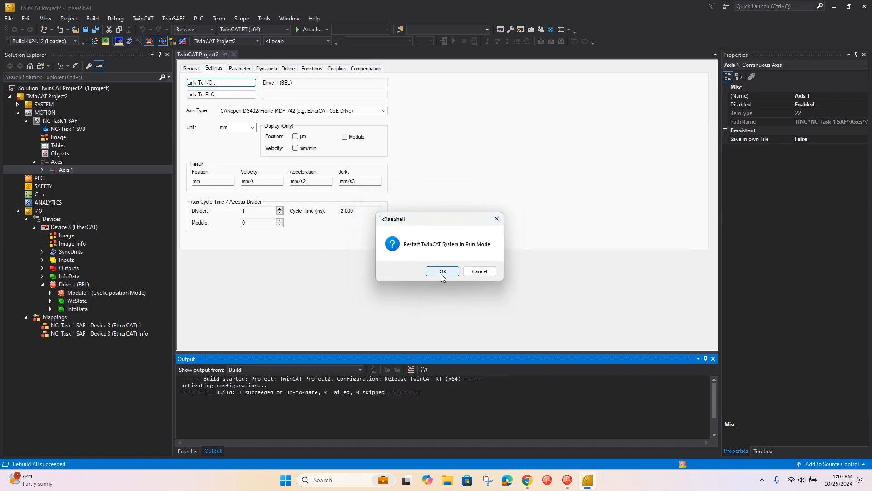
click(443, 271)
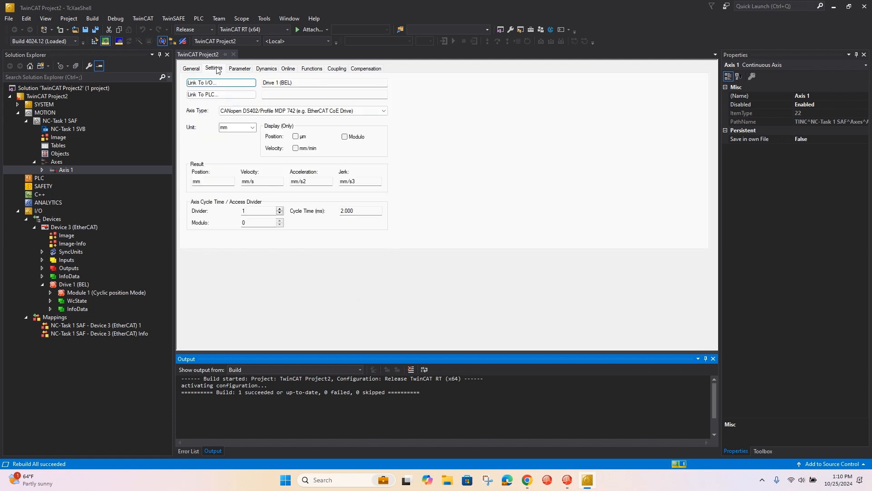
Show Axis 1's online view, switch to CME's Control Panel and place it beside the axis values.
click(288, 69)
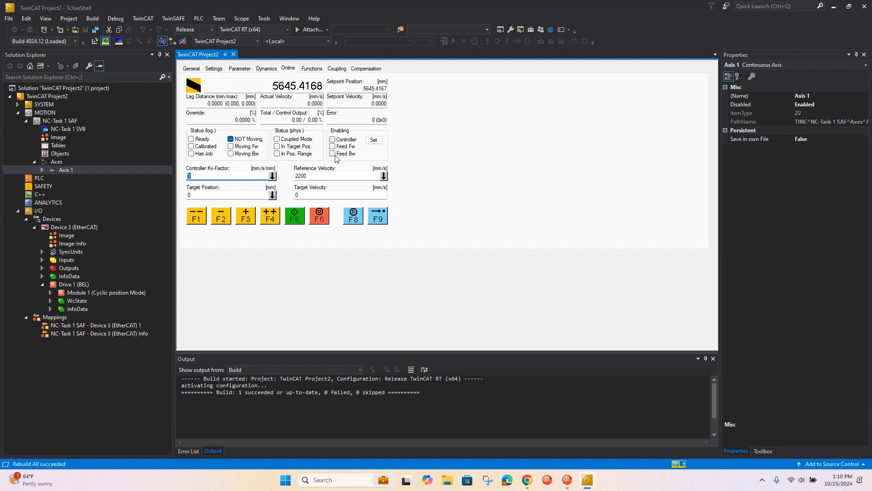
click(566, 480)
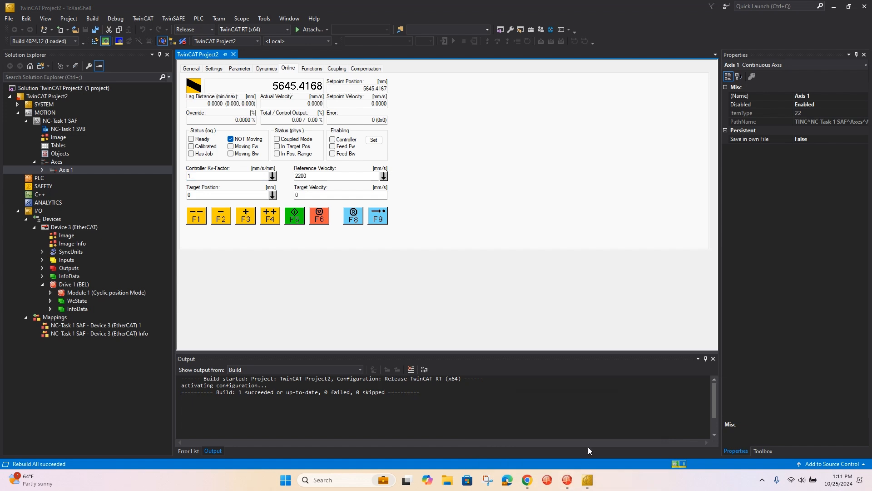
click(602, 451)
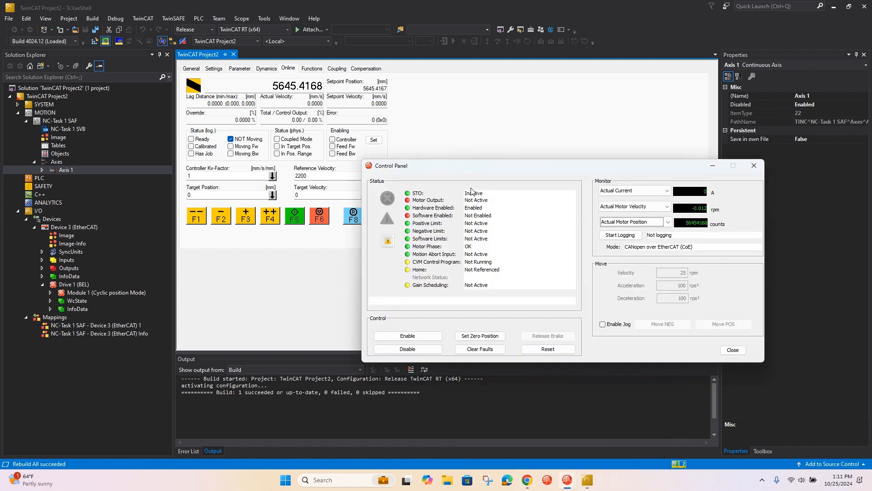
drag(460, 170, 552, 91)
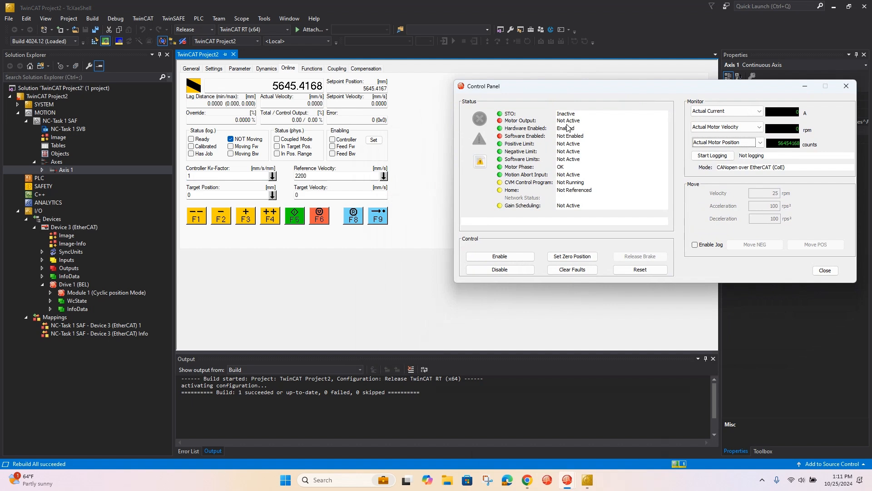
Enable the controller, Feed Fw and Feed Bw for Axis 1 with a 100% override.
click(375, 141)
click(397, 221)
click(398, 228)
click(397, 236)
double_click(393, 257)
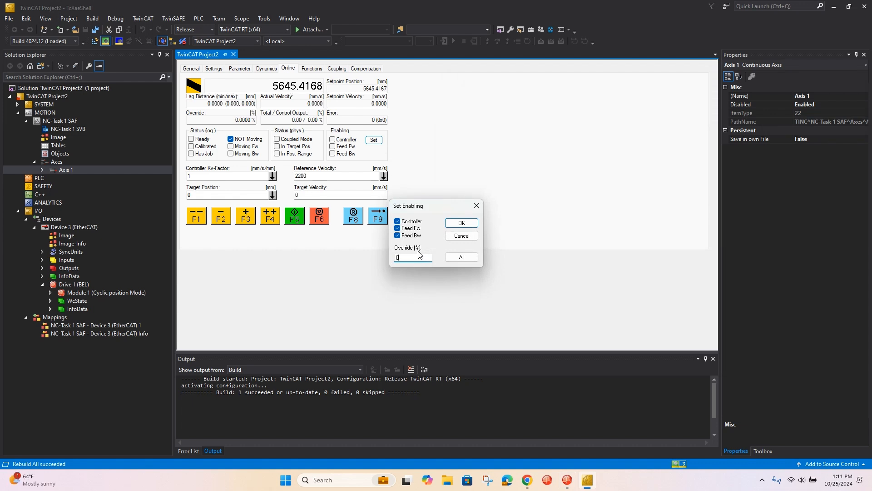
text(100)
click(465, 222)
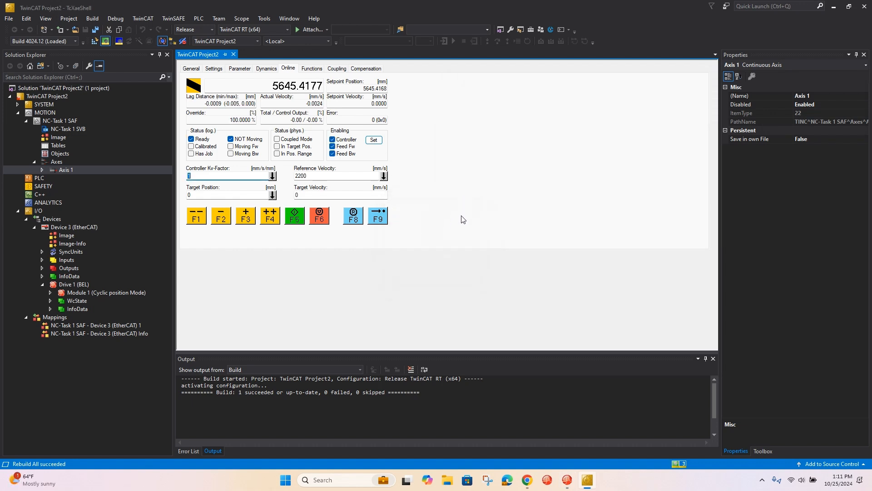
Check the drive's enable status and motor values in CME's Control Panel, and return to the axis online view.
mouse_move(567, 480)
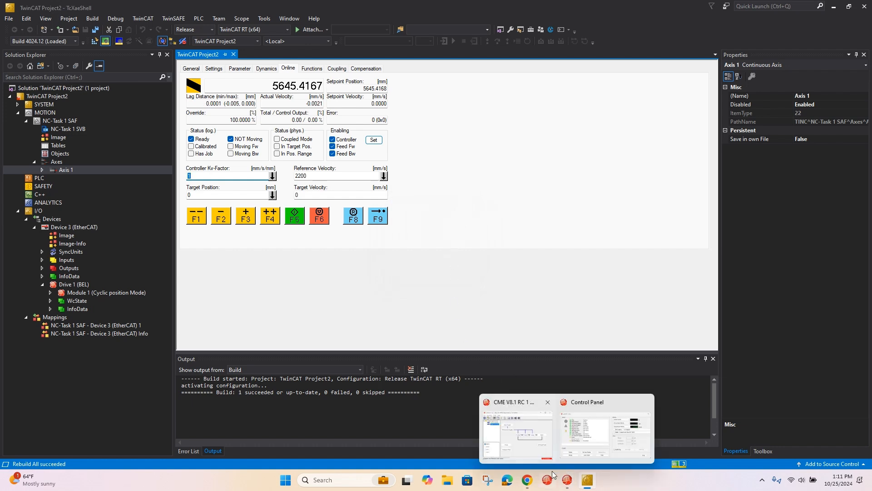
click(582, 431)
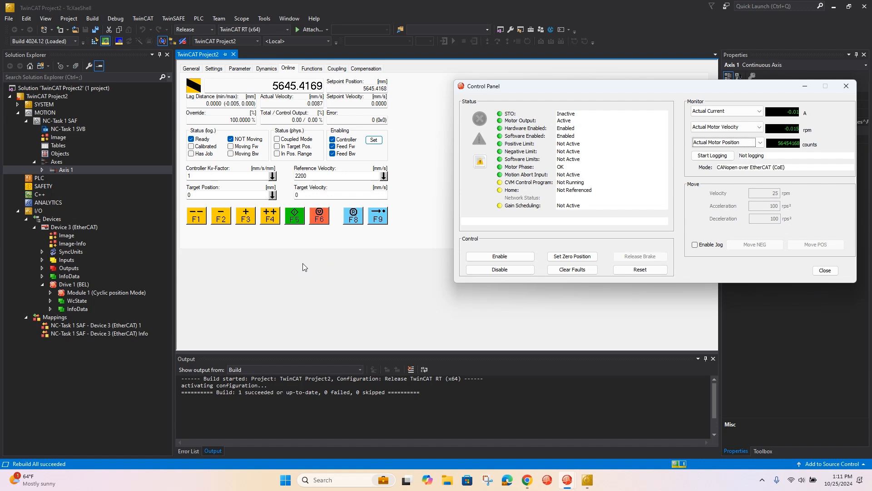
key(Escape)
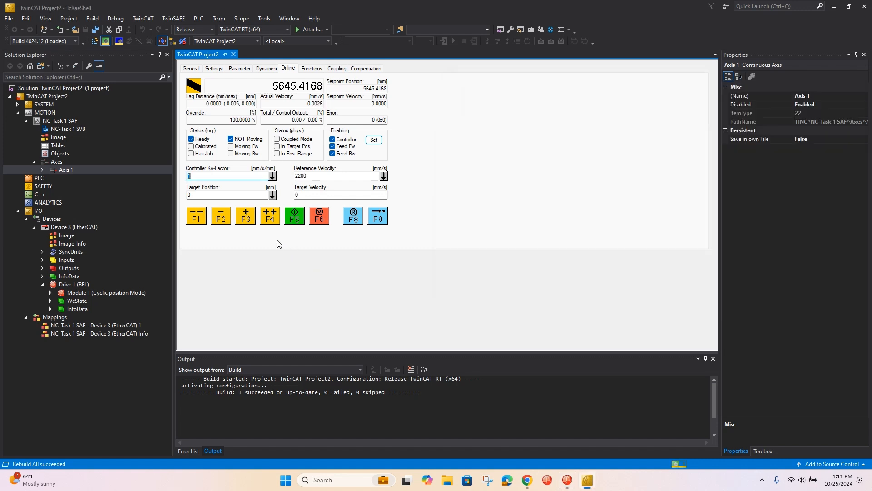
Jog Axis 1 slowly forward and backward and fast forward, and reset the axis after checking the error list.
click(244, 218)
click(222, 218)
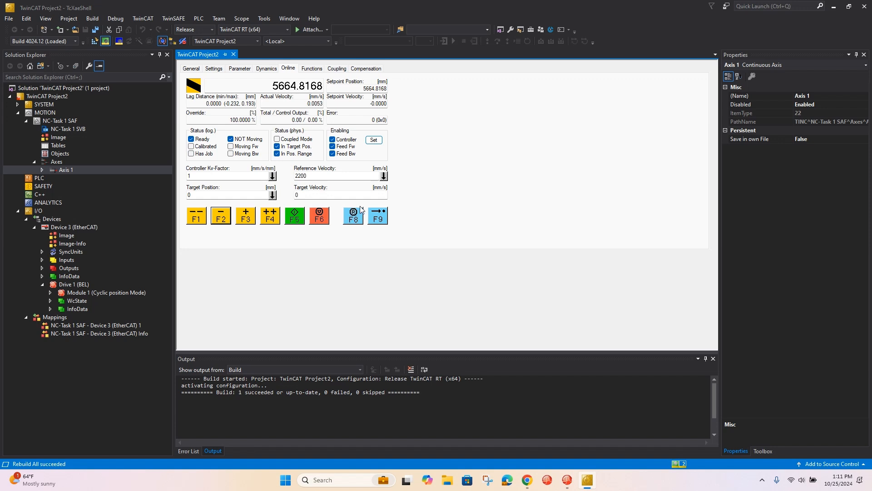
click(271, 221)
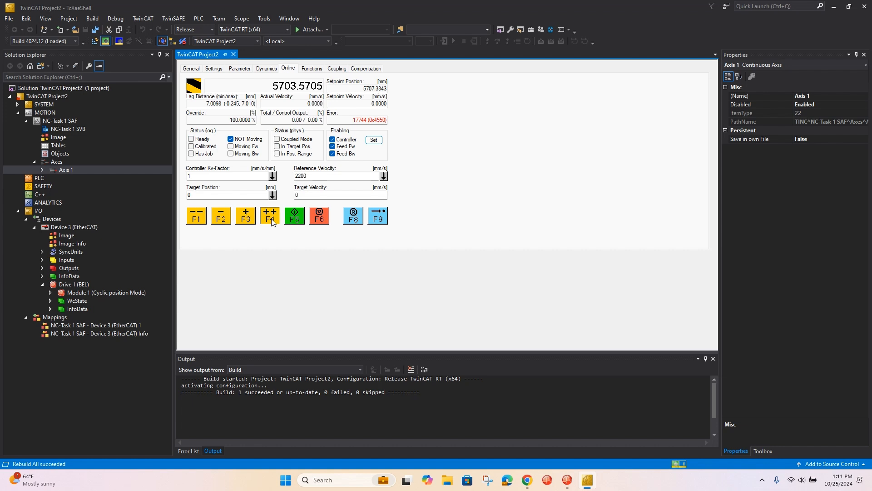
click(196, 451)
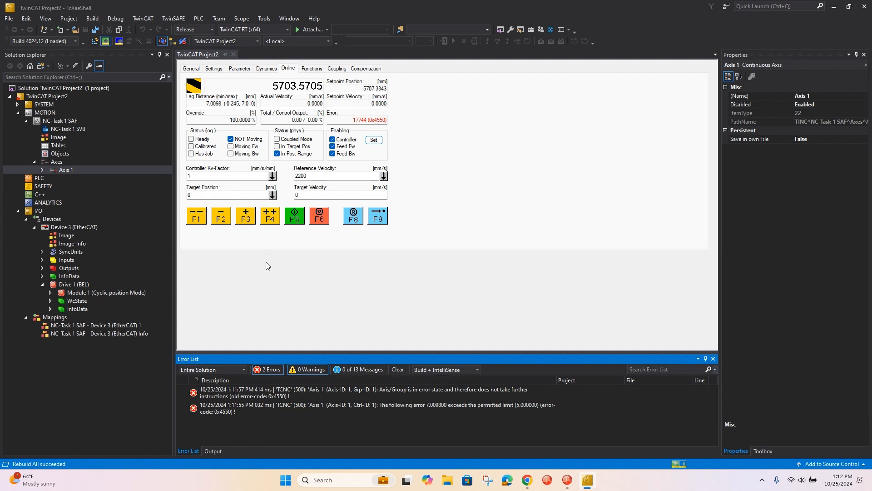
click(356, 220)
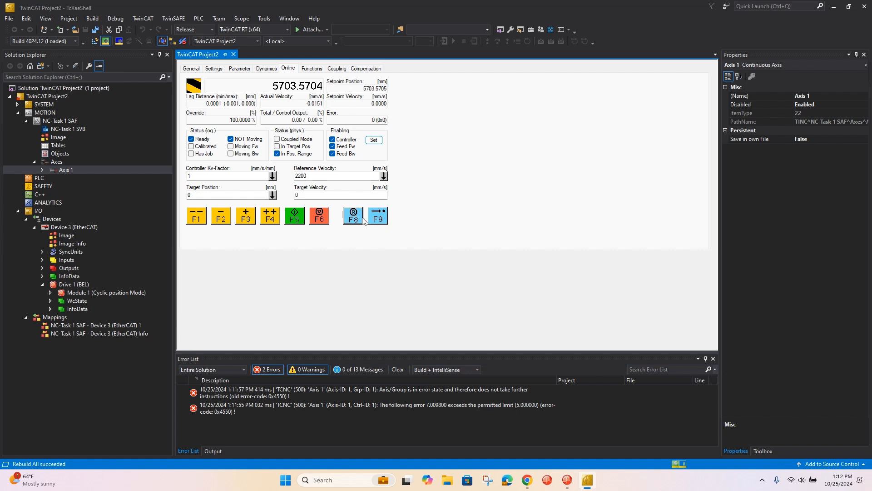
Try the fast forward jog of Axis 1 again, and clear the axis error and the error list.
click(270, 218)
click(337, 122)
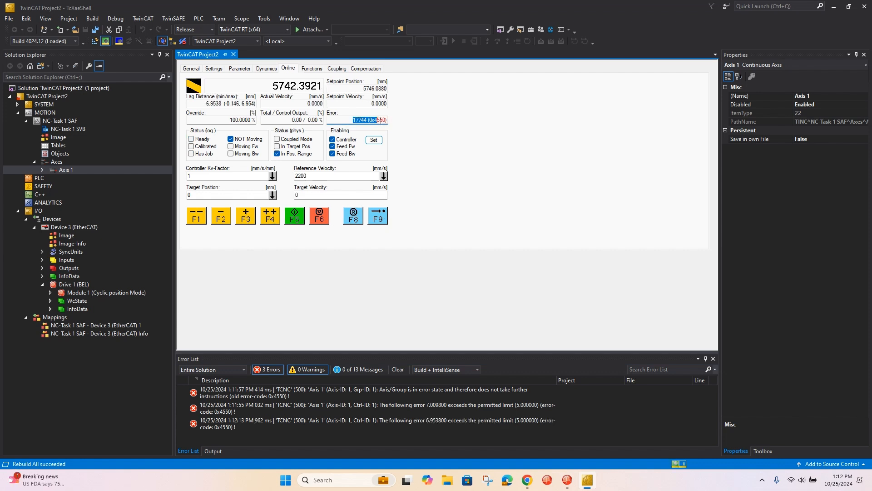
click(354, 220)
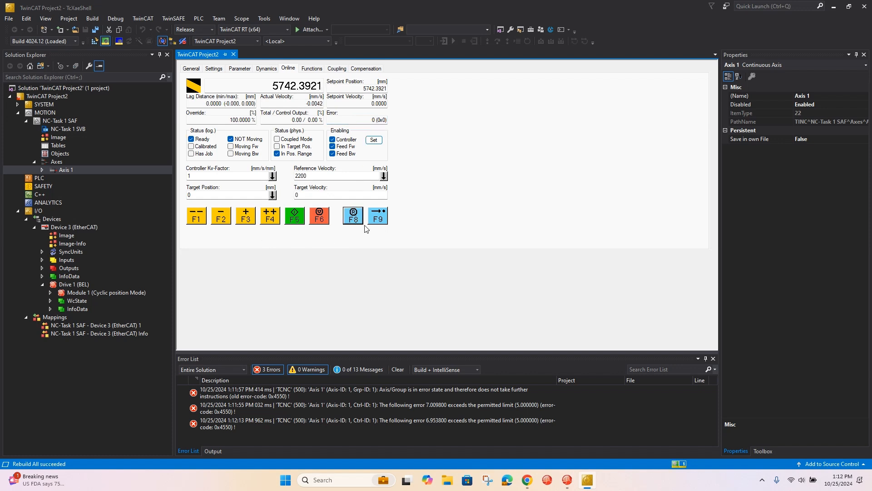
right_click(284, 397)
click(296, 439)
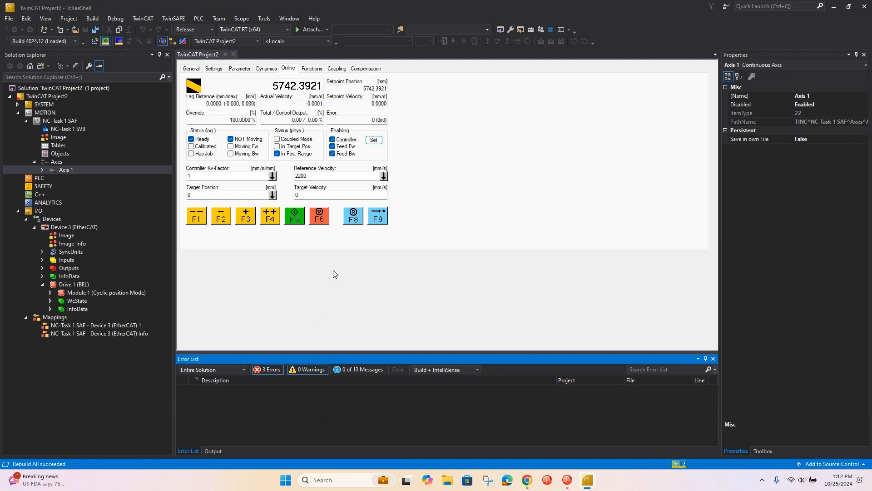
Start homing Axis 1 and compare its motion with the drive values in CME's Control Panel.
click(379, 221)
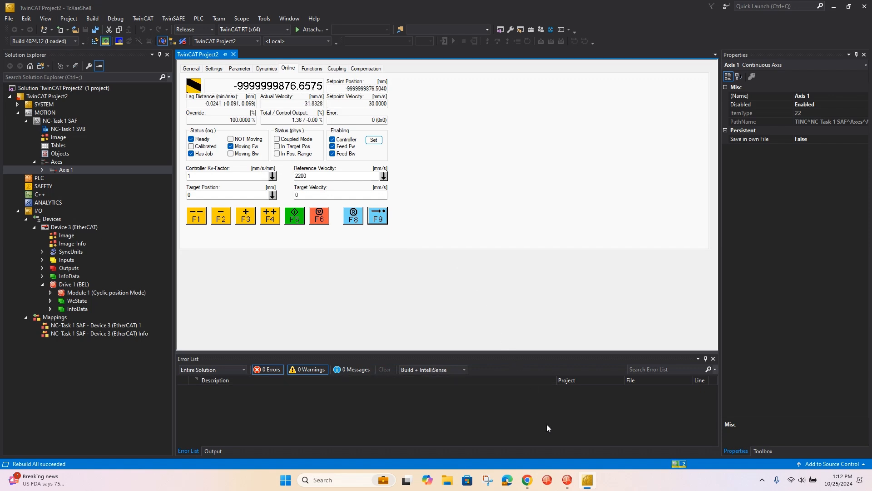
mouse_move(567, 480)
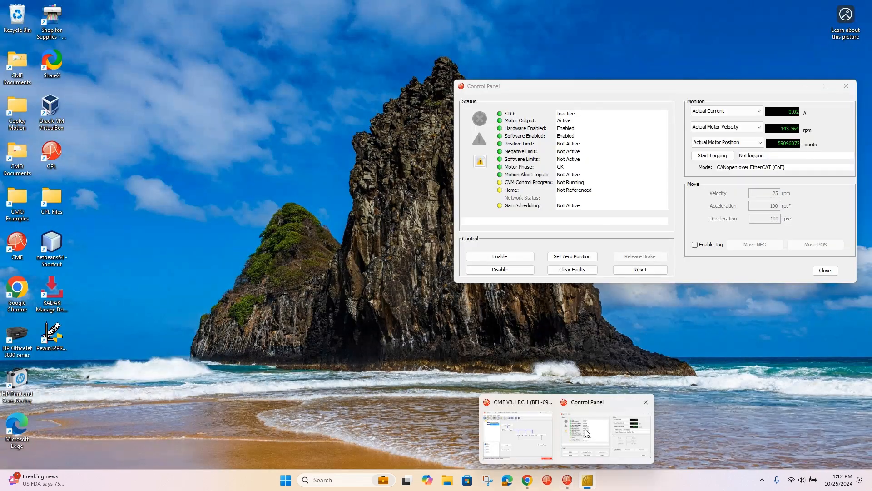
click(586, 431)
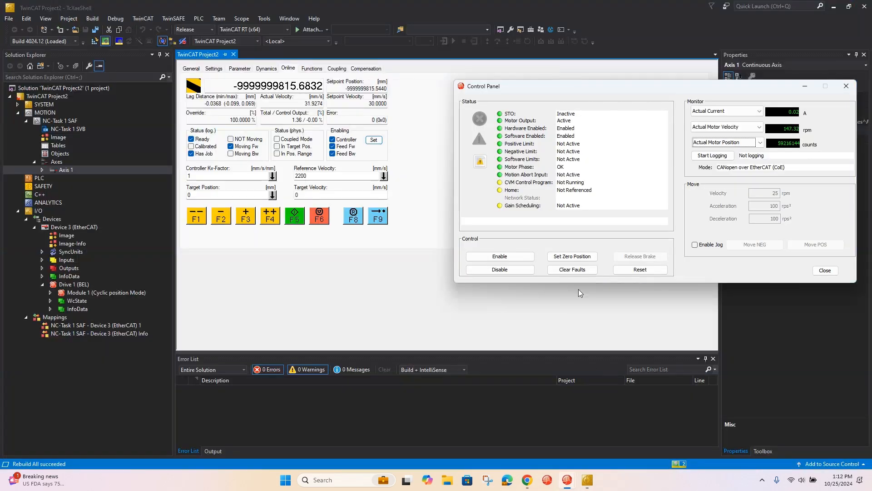
drag(579, 89, 522, 78)
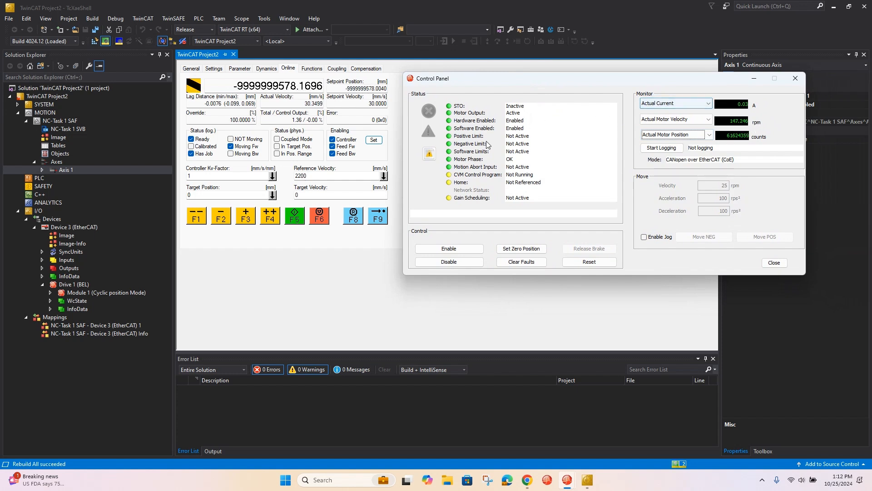
drag(443, 79, 452, 98)
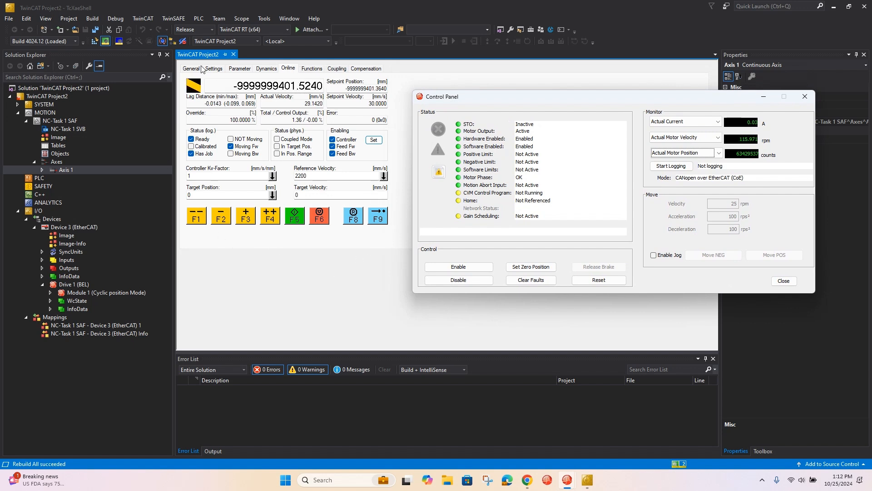
Examine the start mode options in Axis 1's functions, keep Absolute, and return to the online view.
click(305, 71)
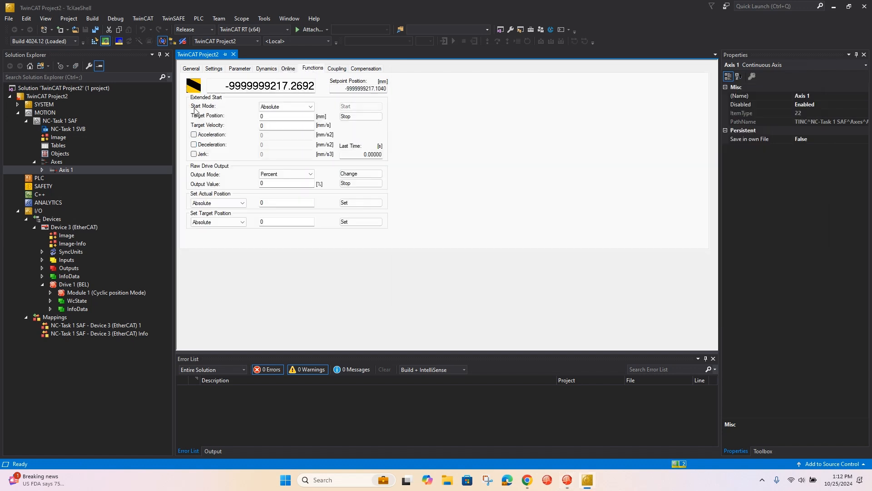
click(308, 111)
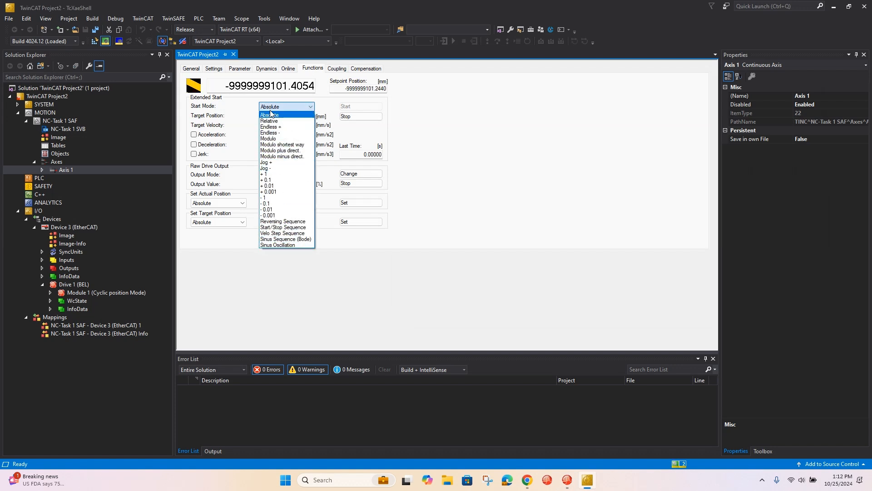
click(272, 115)
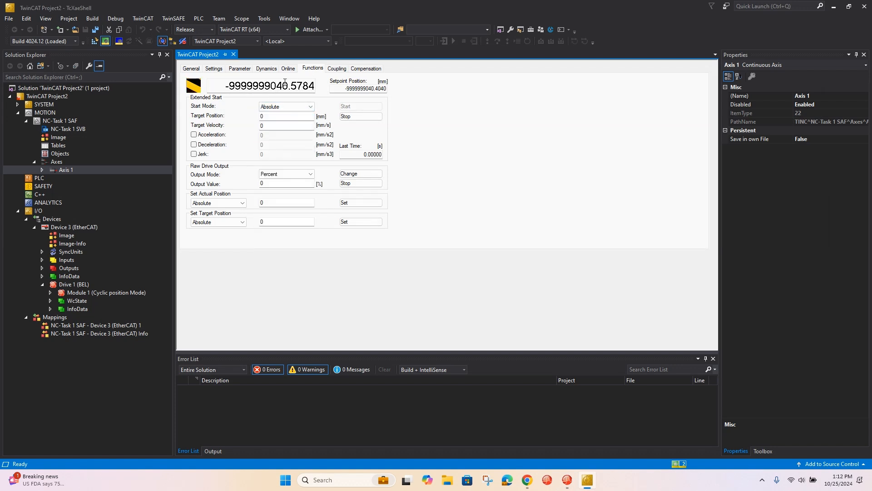
click(290, 68)
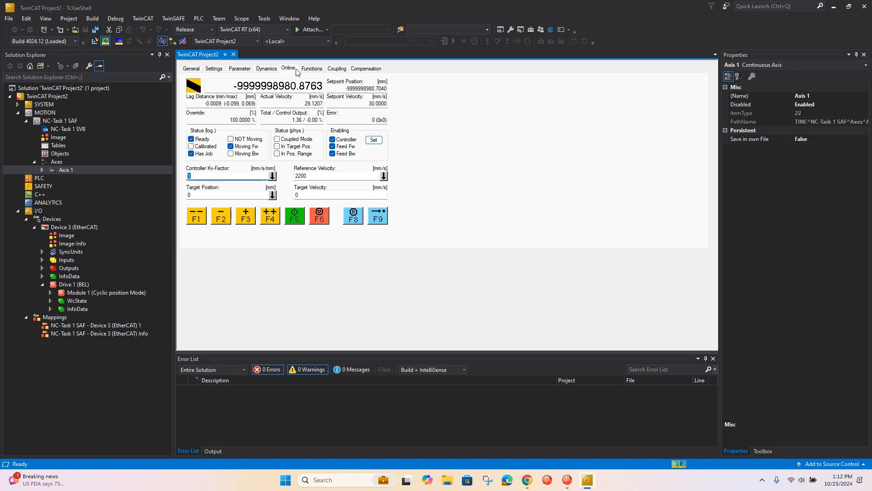